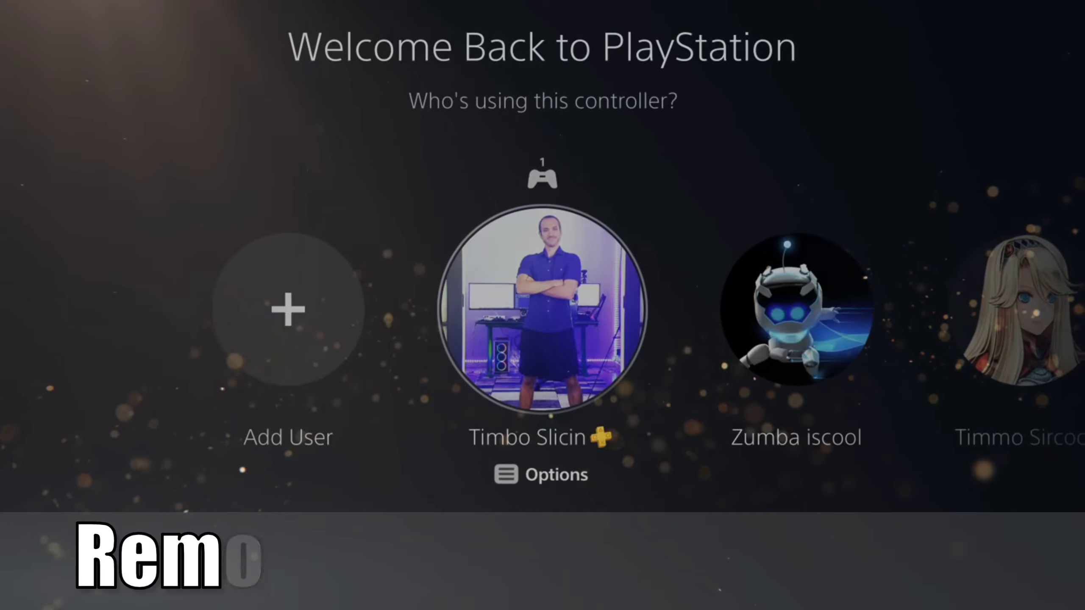
- Select the photo-avatar profile on the welcome screen
key(Right)
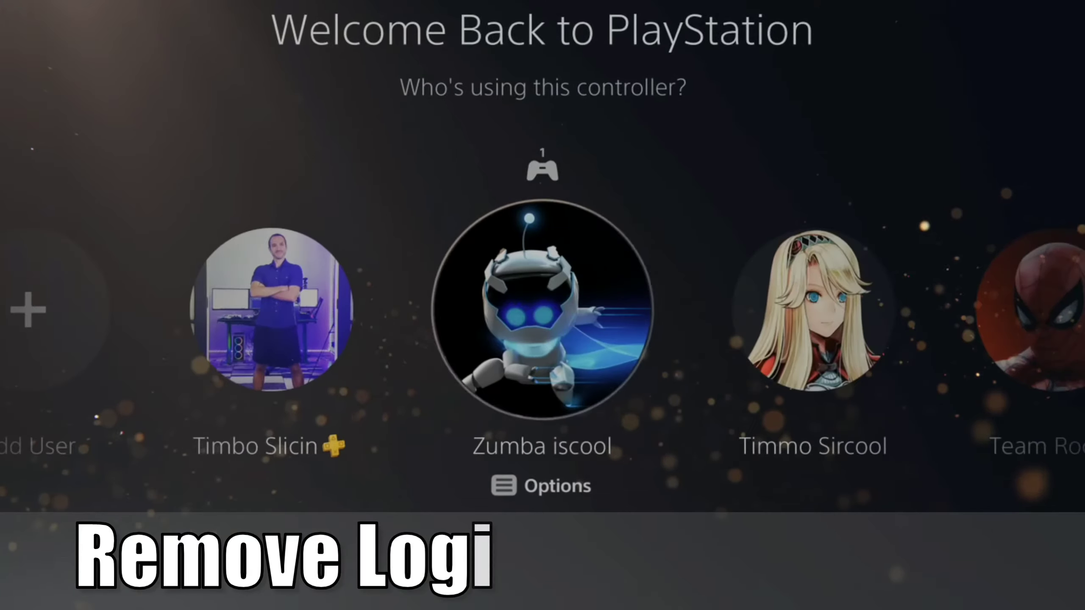
key(Right)
key(Left)
key(Left)
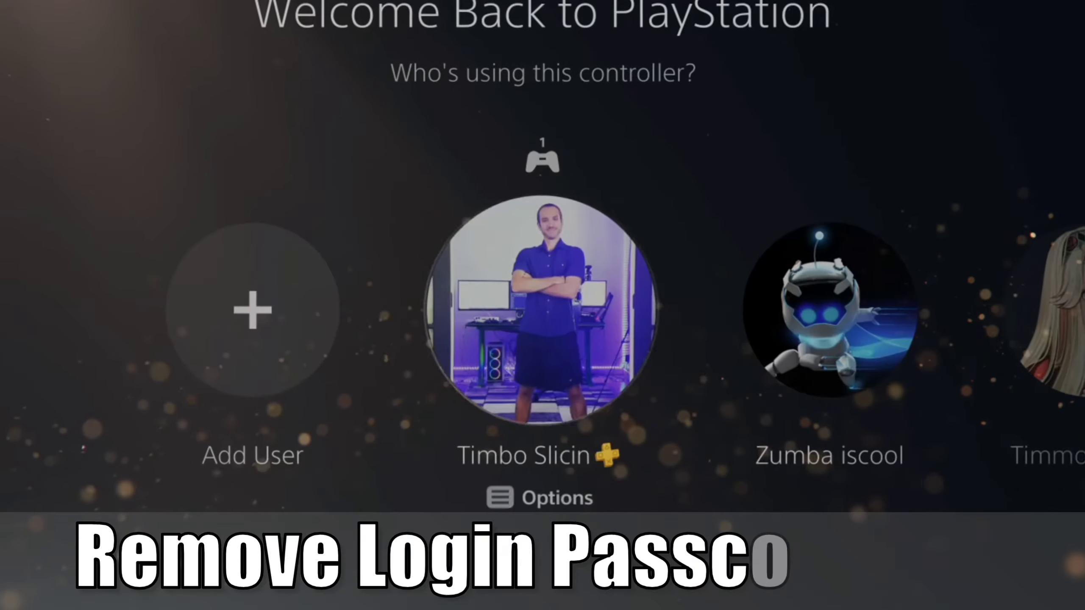
key(Return)
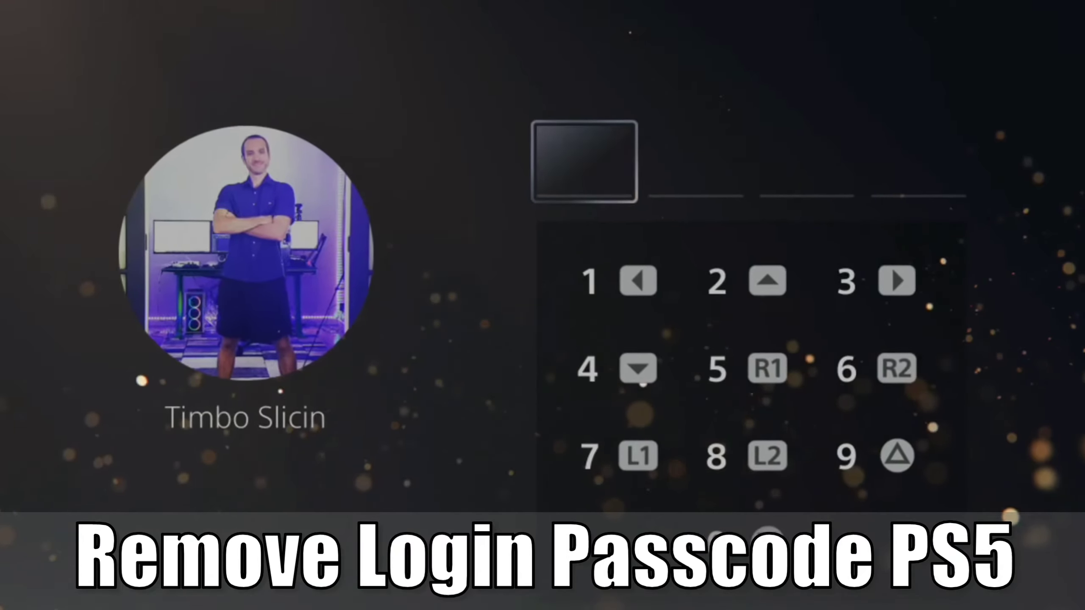
key(1)
key(2)
key(3)
key(4)
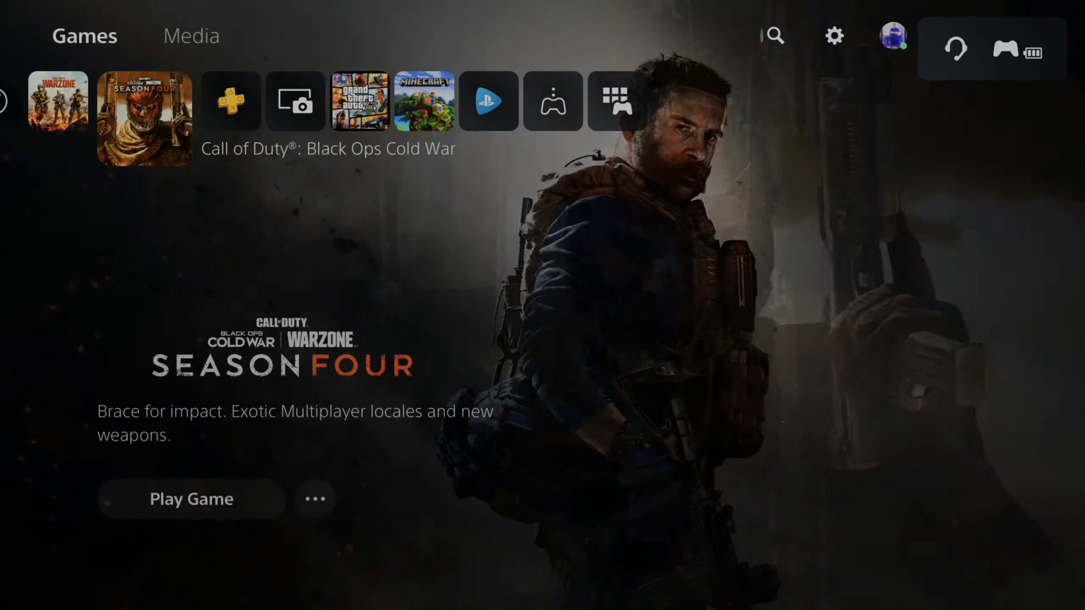
- Log out from the top-right account menu and sign back in as the same user
key(Right)
key(Right)
key(Return)
key(Down)
key(Down)
key(Down)
key(Down)
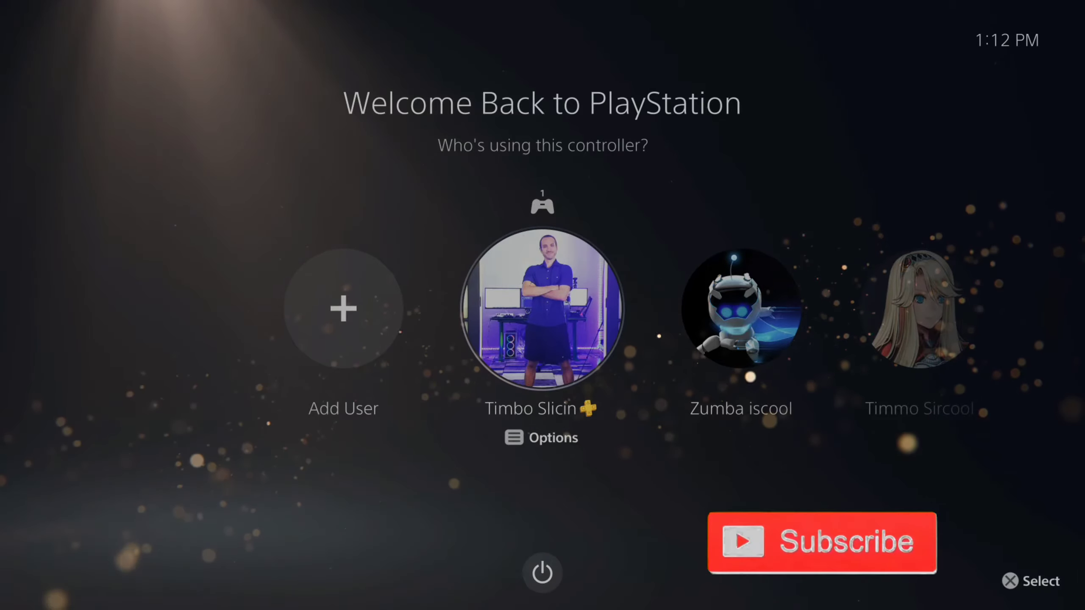
key(Return)
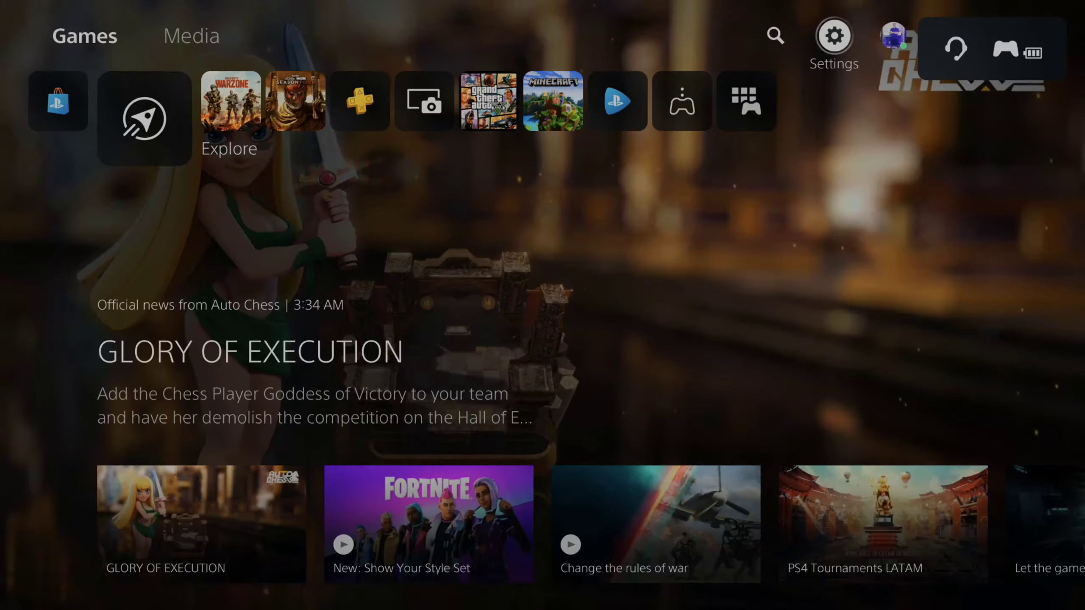
- Go to Settings > Users and Accounts > Login Settings, highlighting Delete Your PS5 Login Passcode
key(Return)
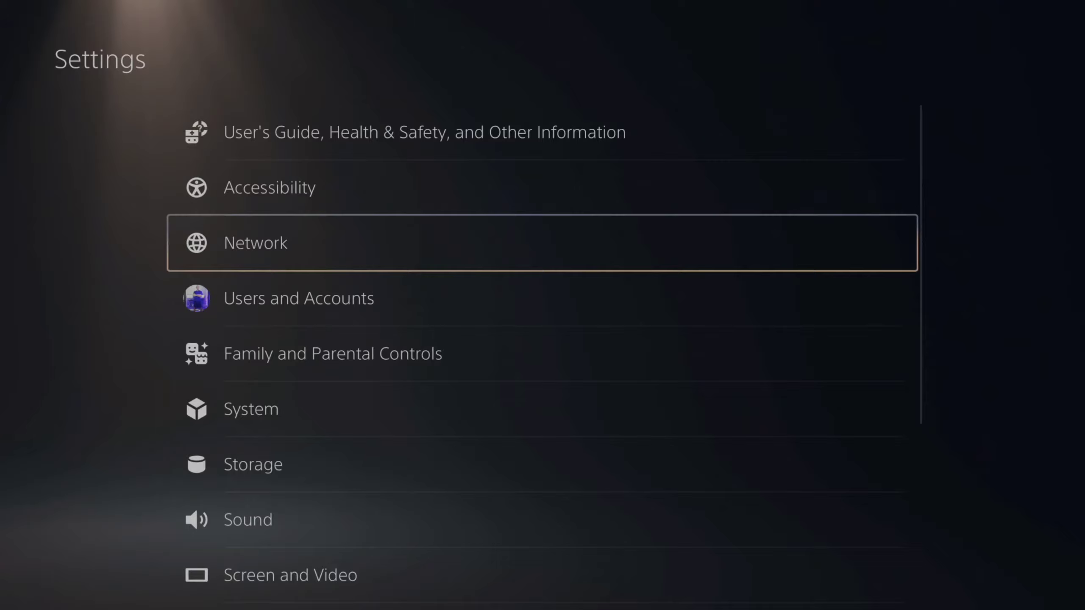
key(Down)
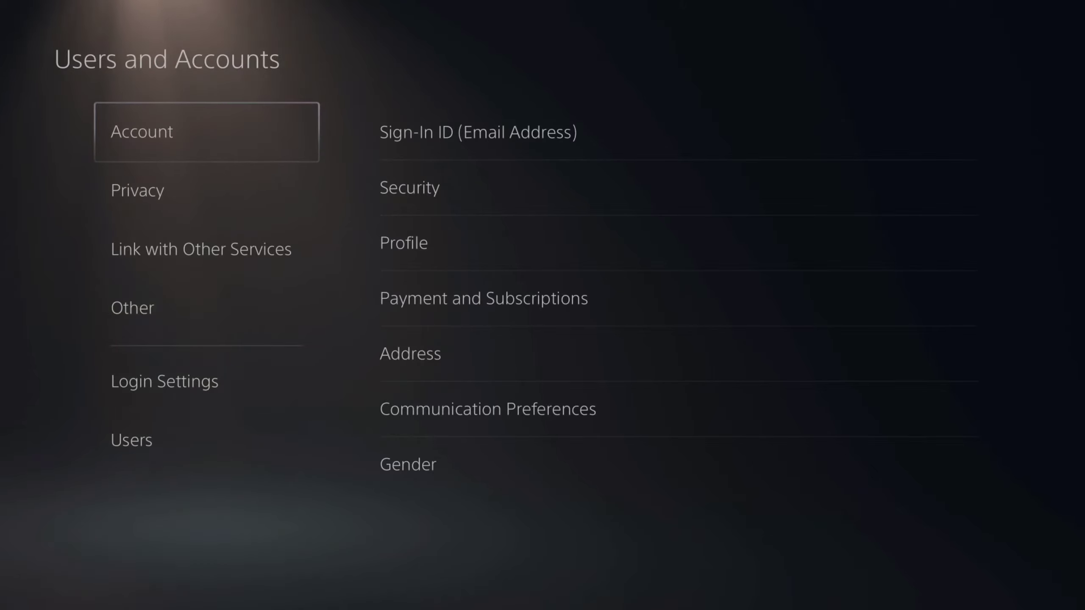
key(Down)
key(Down)
key(Down)
key(Down)
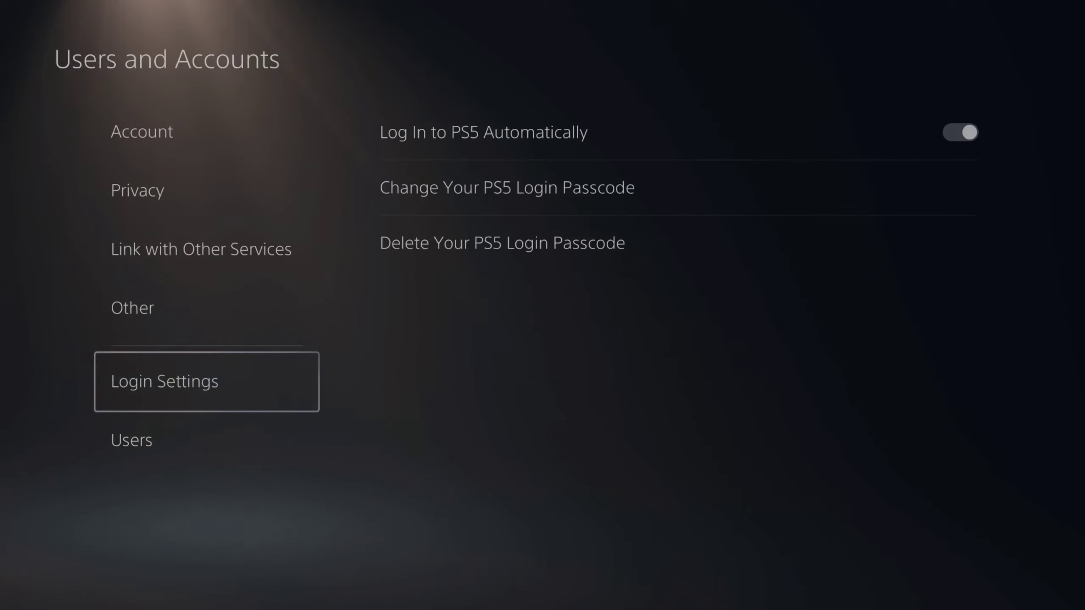
key(Right)
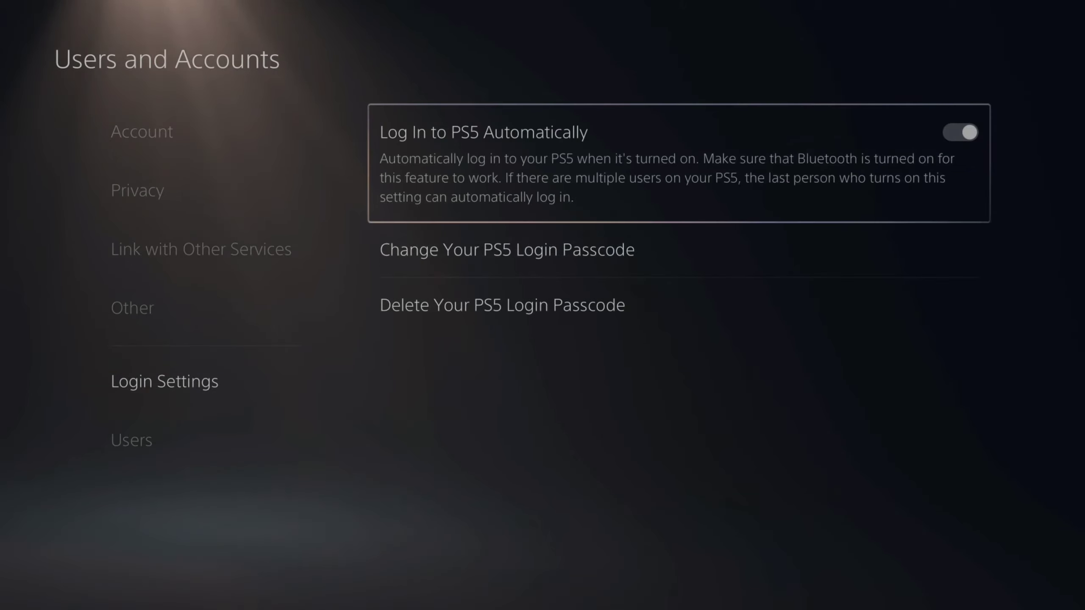
key(Down)
key(Down)
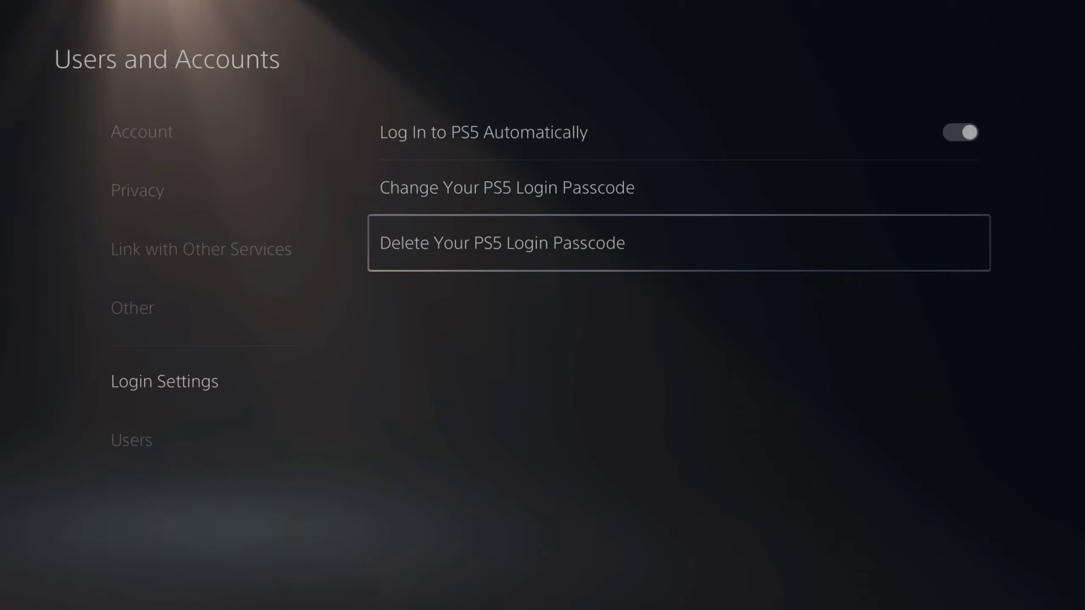
- Delete the PS5 login passcode, keep automatic login on, and confirm only Set a Passcode remains
key(Return)
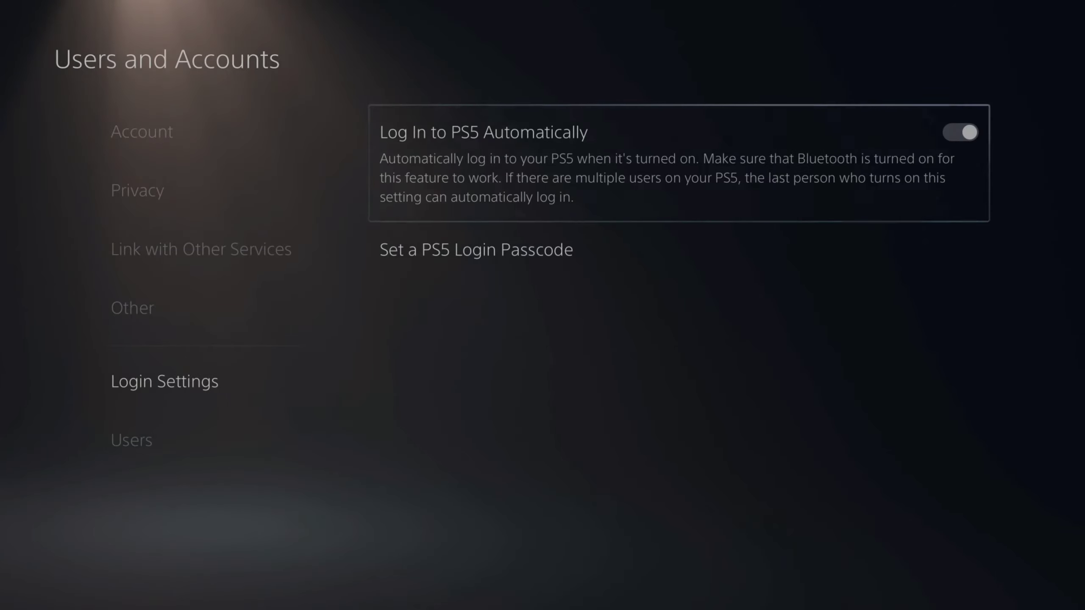
key(Return)
key(Return)
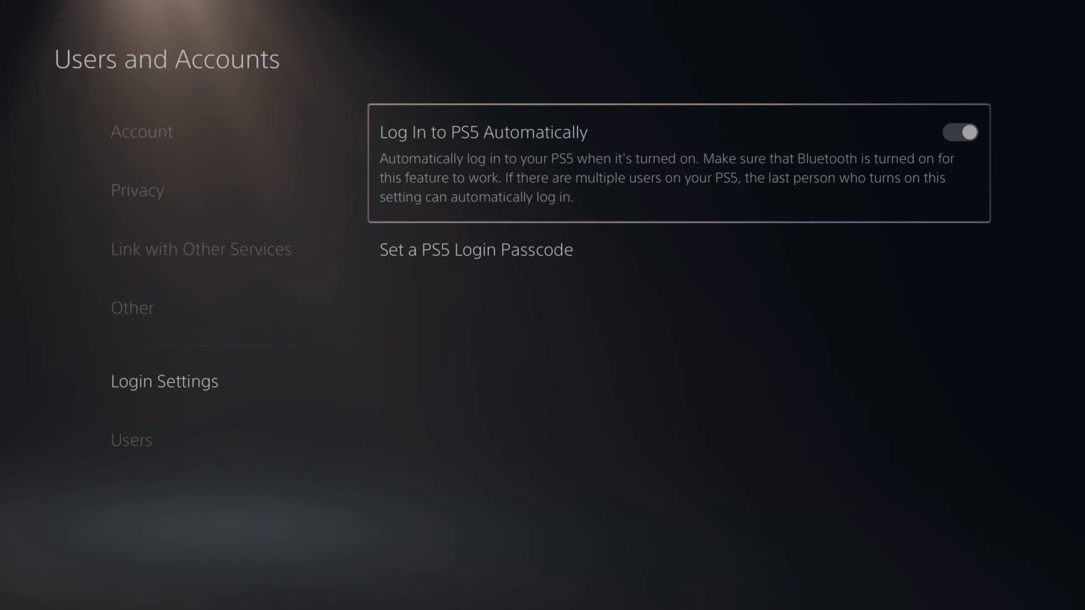
key(Down)
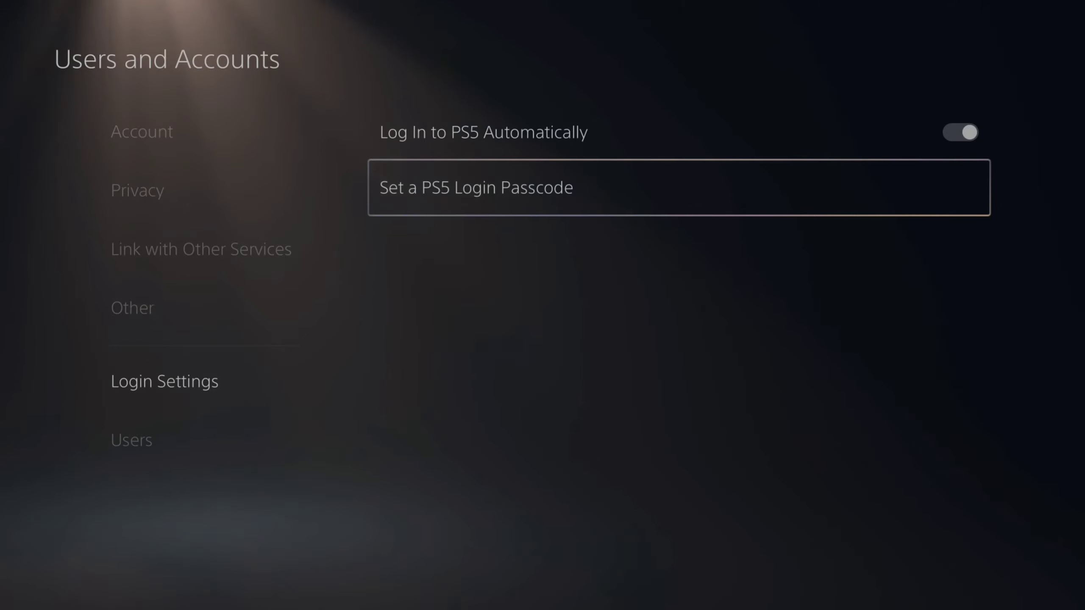
- Back out of Settings and log out through the Control Center profile icon
key(Escape)
key(Escape)
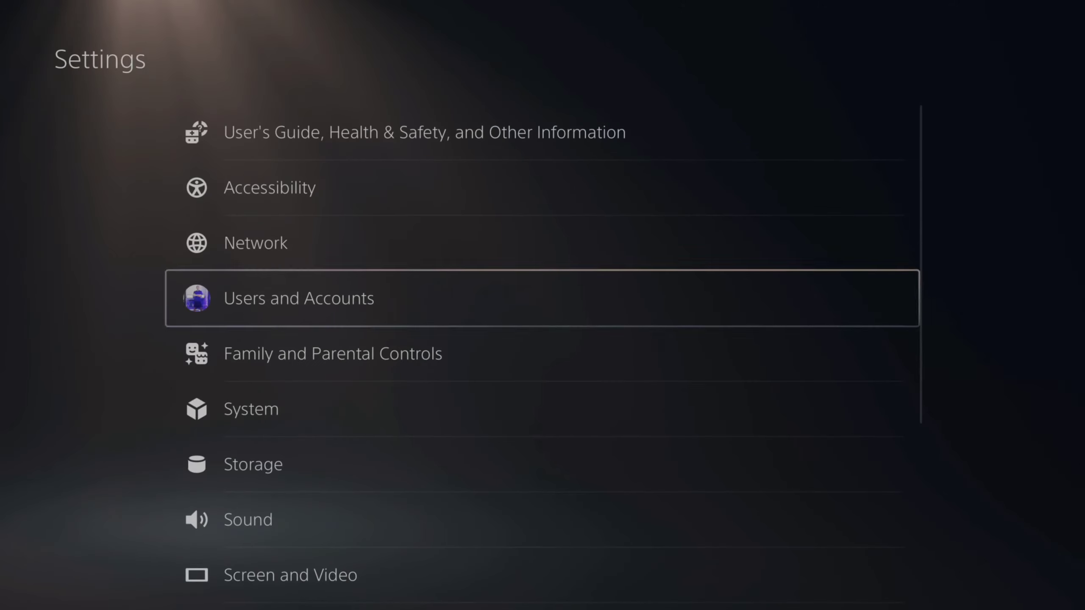
key(super)
key(Down)
key(Right)
key(Right)
key(Right)
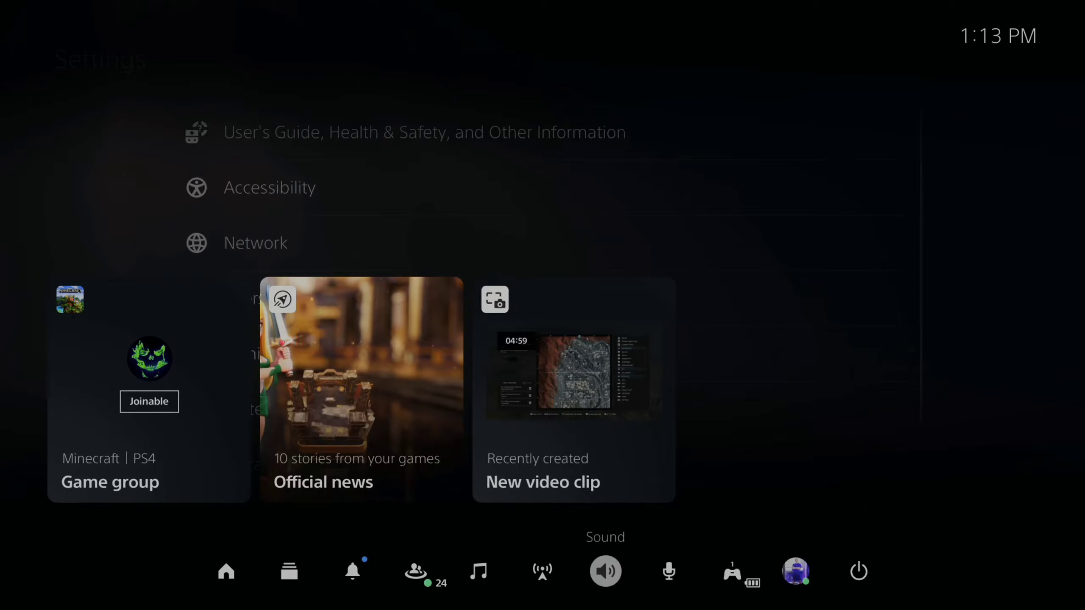
key(Right)
key(Right)
key(Right)
key(Return)
key(Down)
key(Down)
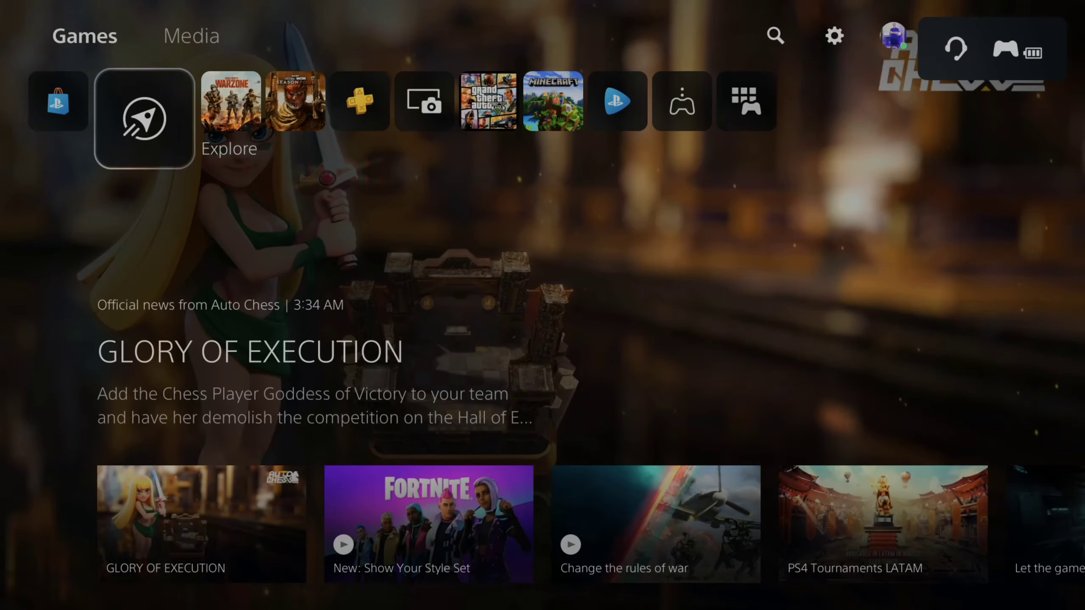
- Move past the home game tiles and open the top-right account menu
key(Right)
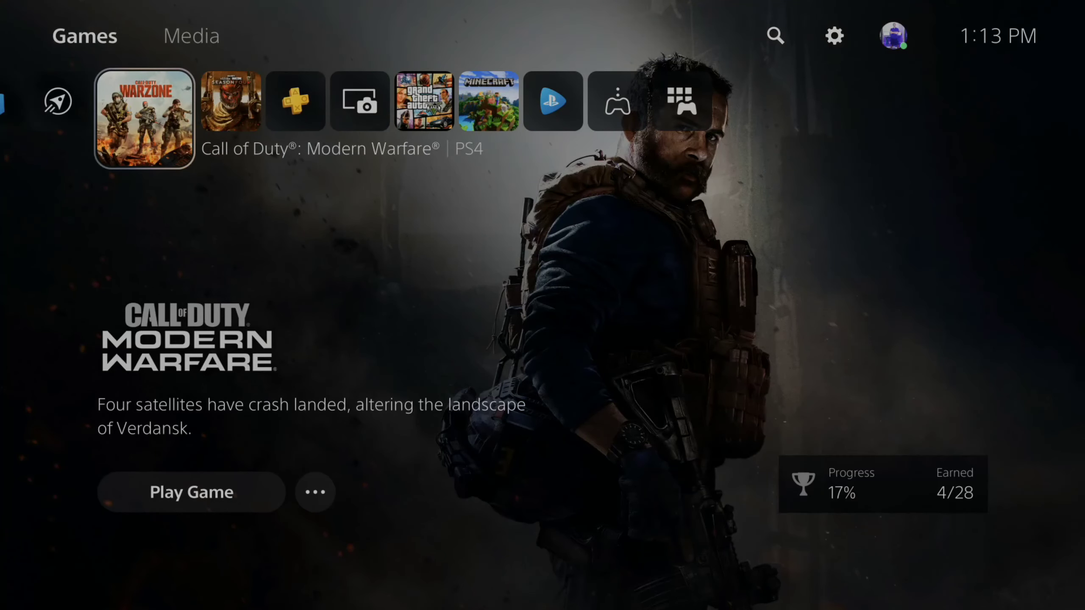
key(Right)
key(Right)
key(Up)
key(Right)
key(Right)
key(Right)
key(Return)
- Open the Profile page and view its Shared and Games tabs
key(Down)
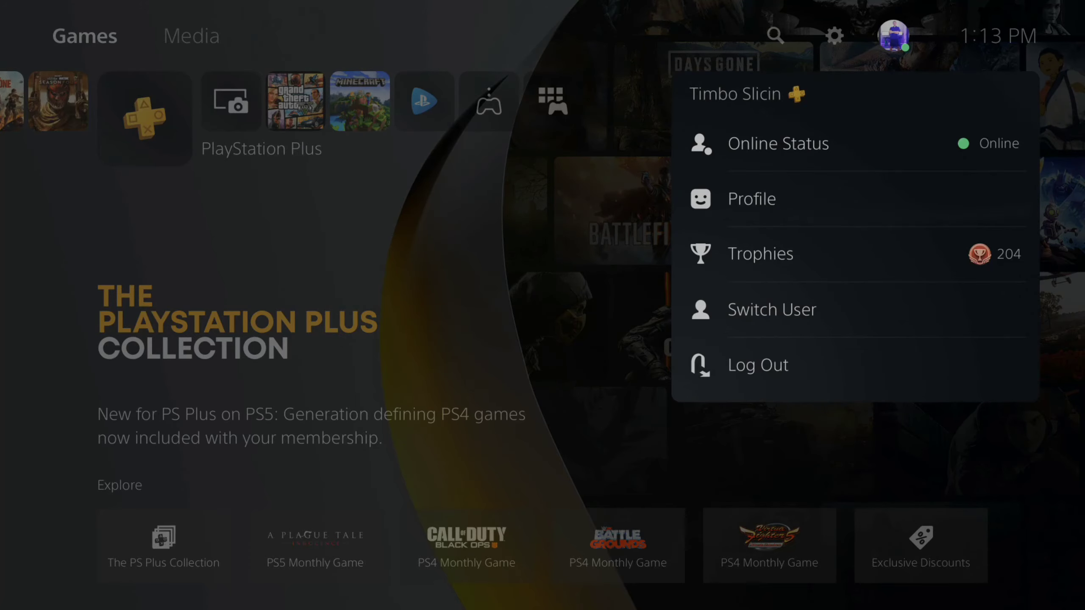
key(Return)
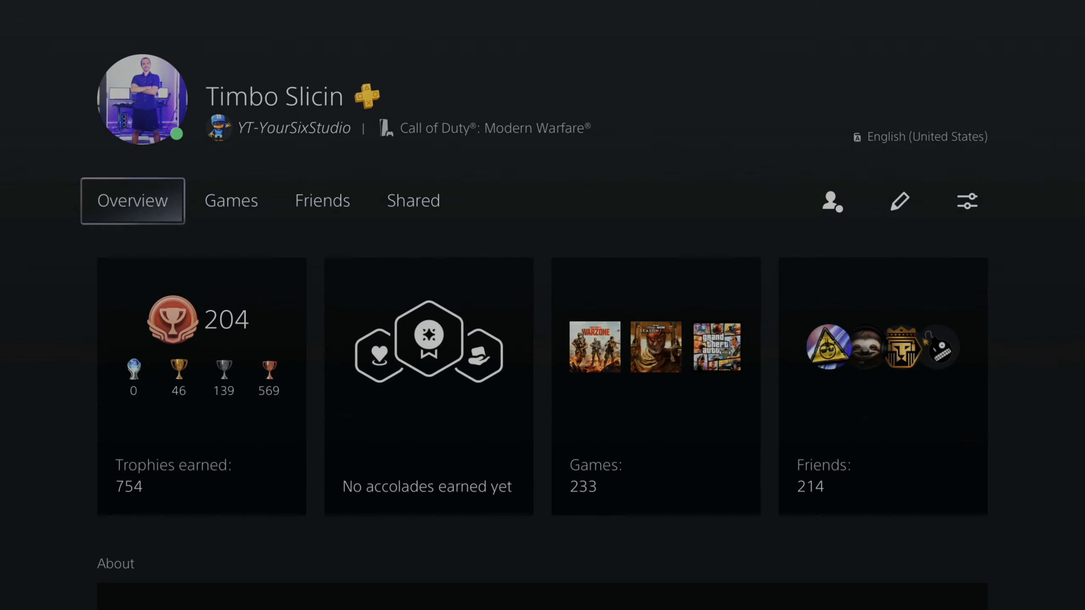
key(Right)
key(Right)
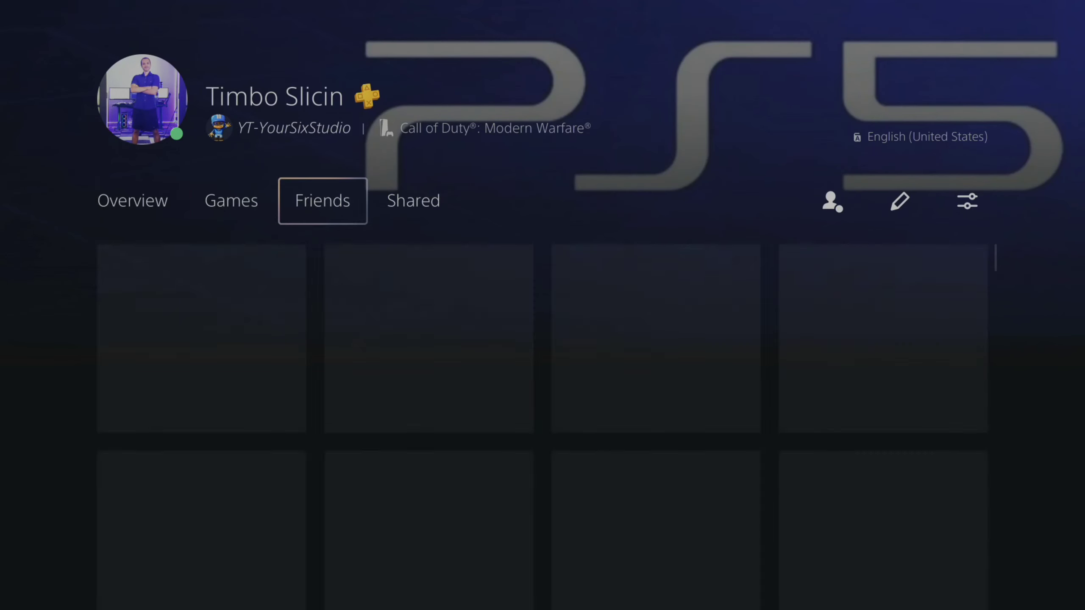
key(Right)
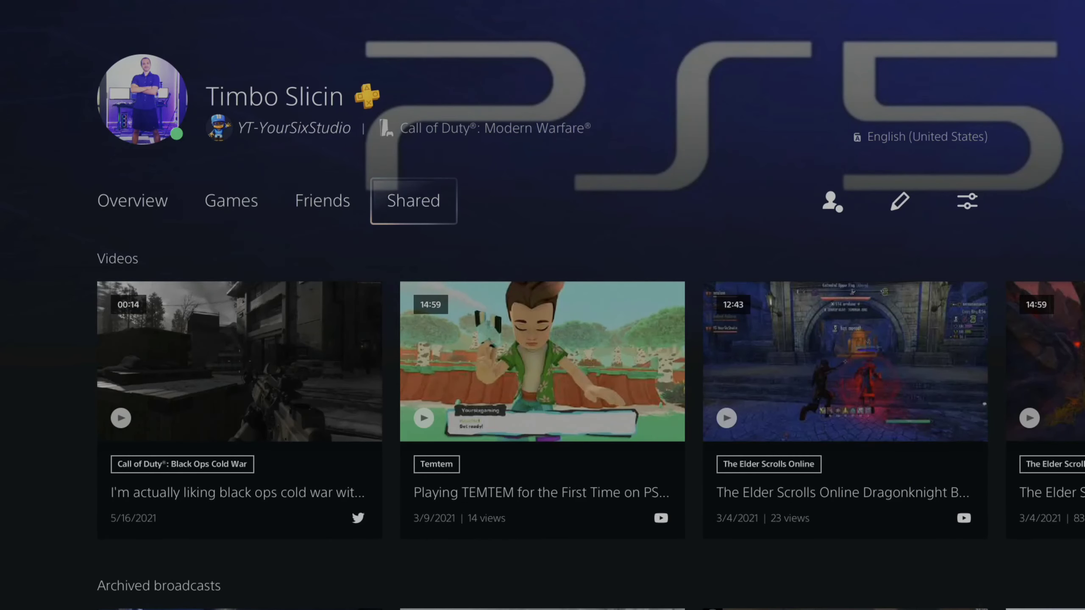
key(Left)
key(Left)
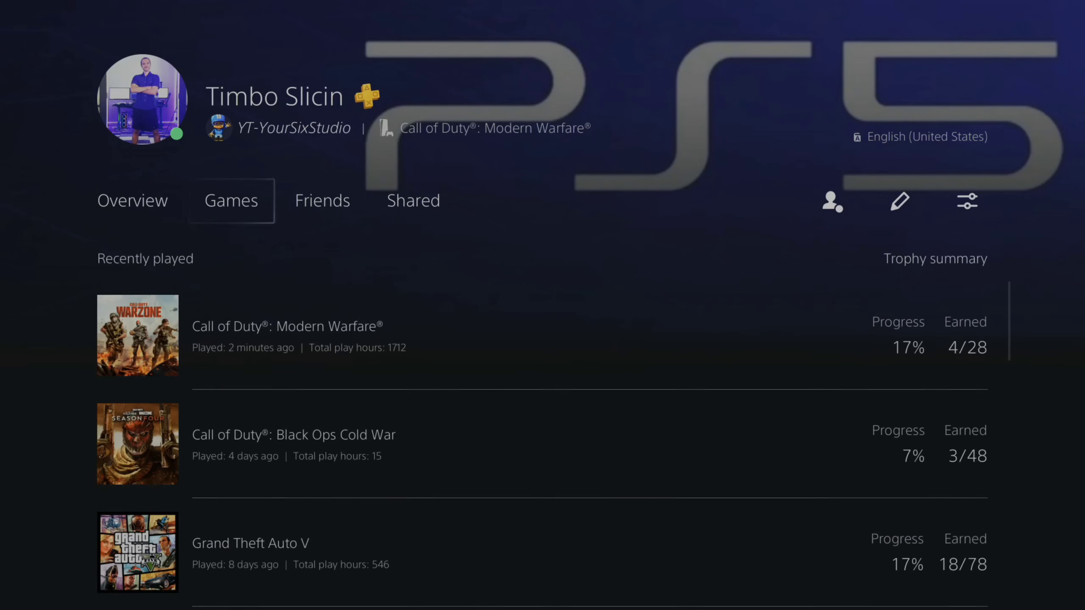